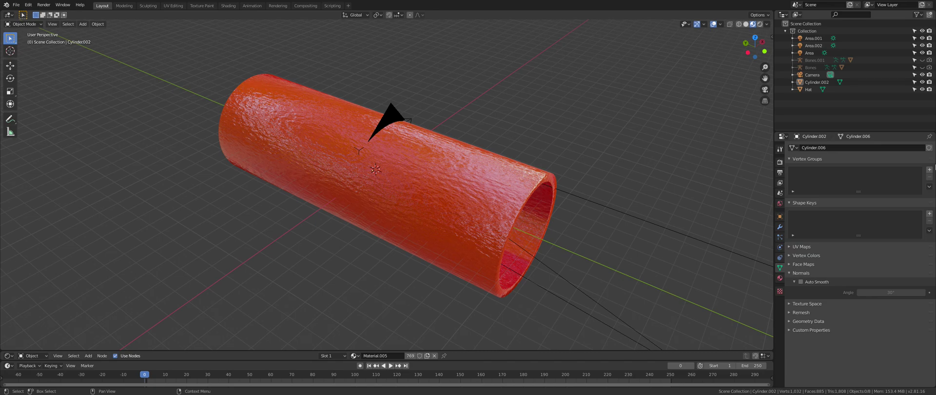
{"action": "key", "text": "ctrl+Right"}
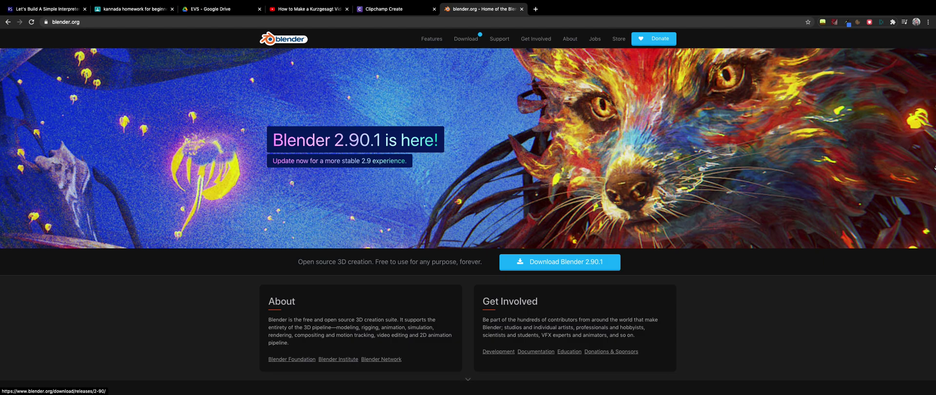
{"action": "key", "text": "ctrl+Left"}
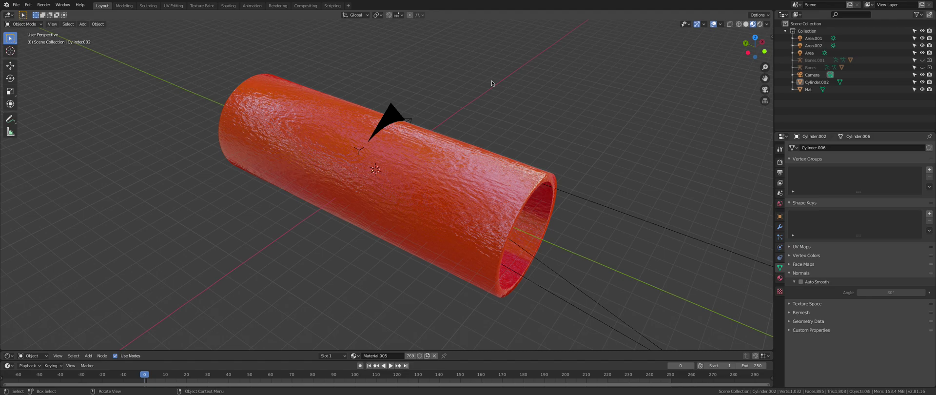
- Create a new file from the General template
{"action": "key", "text": "ctrl+n"}
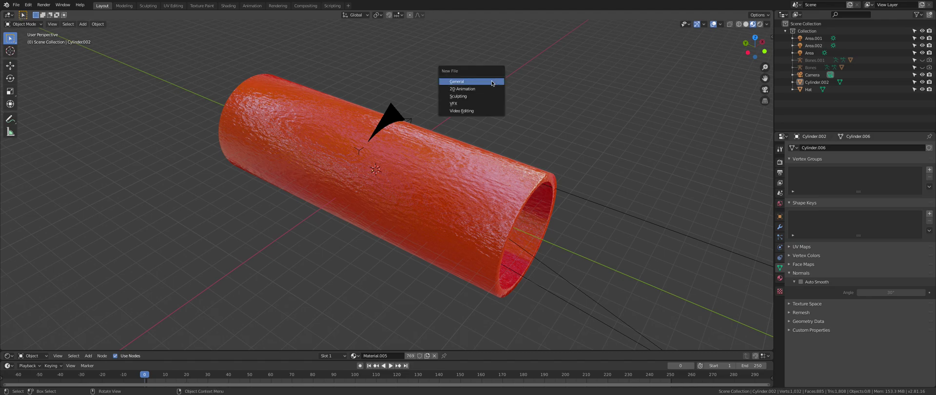
{"action": "left_click", "coordinate": [492, 82]}
{"action": "middle_click_drag", "start_coordinate": [493, 83], "coordinate": [492, 176]}
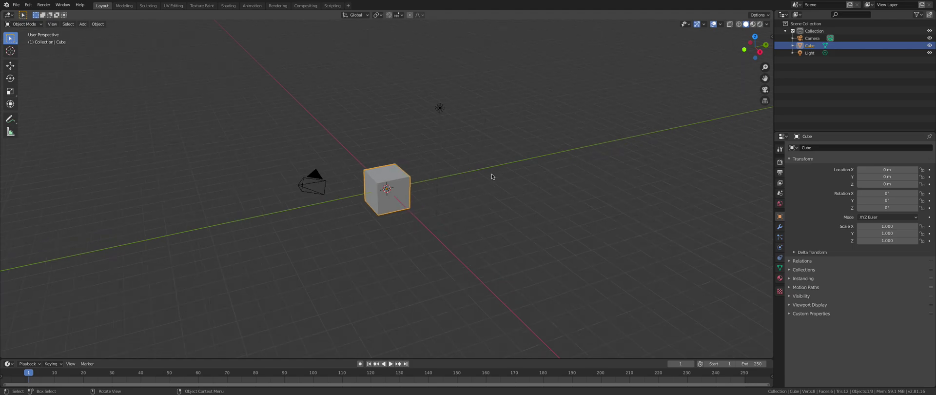
- Delete the default cube and camera from the scene, keeping the light
{"action": "scroll", "coordinate": [492, 176], "scroll_direction": "up", "scroll_amount": 1}
{"action": "left_click_drag", "start_coordinate": [401, 273], "coordinate": [252, 139]}
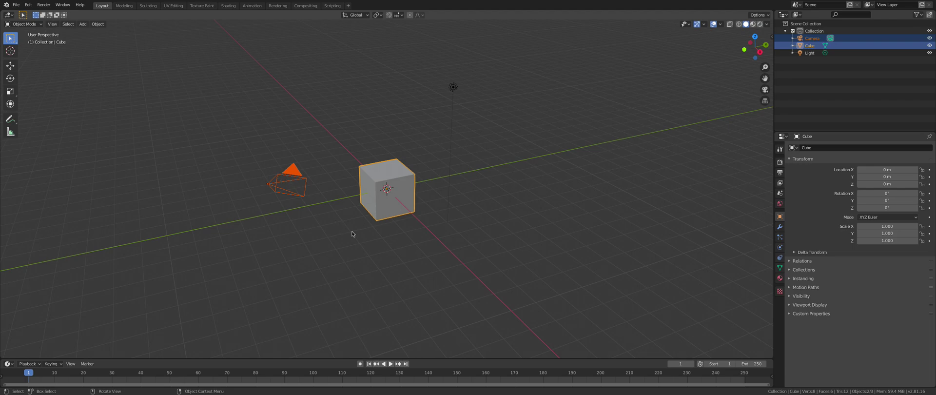
{"action": "key", "text": "x"}
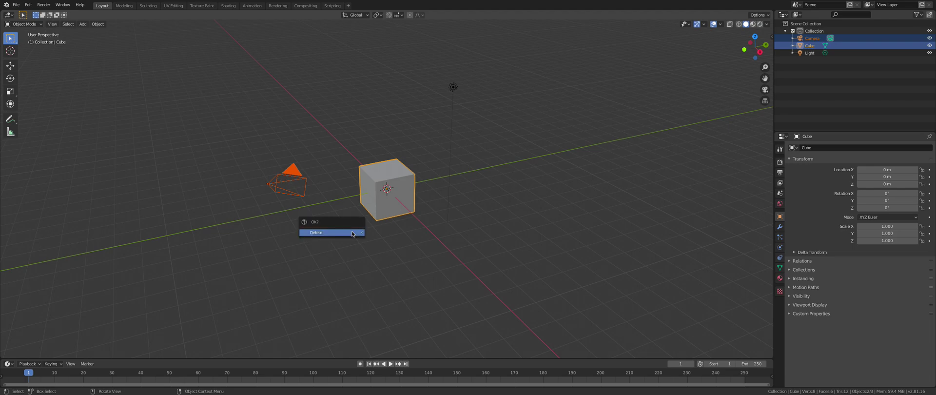
{"action": "left_click", "coordinate": [353, 234]}
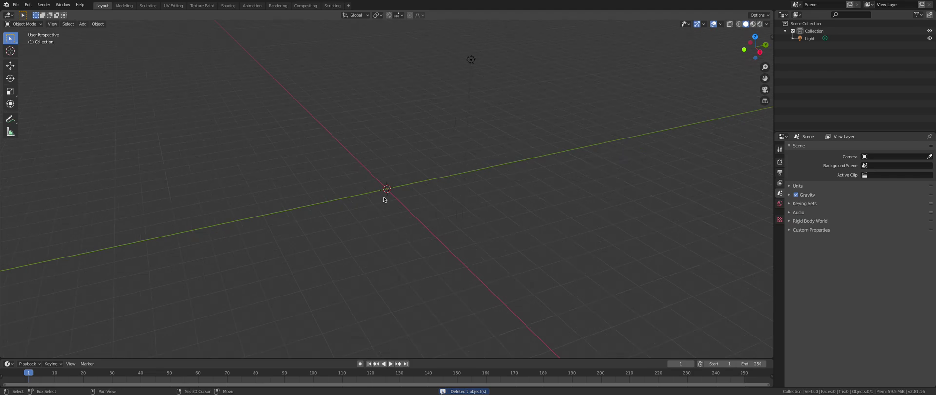
- Add a UV sphere at the origin, scaled up to about 2.68 and shaded smooth
{"action": "key", "text": "shift+a"}
{"action": "key", "text": "Right"}
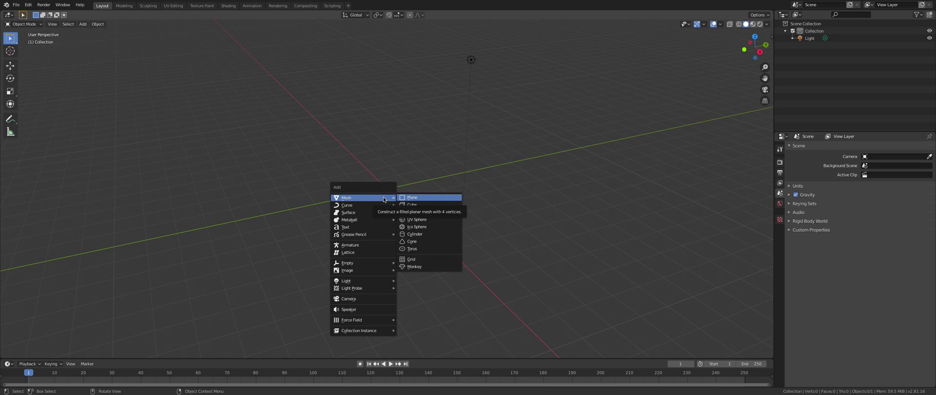
{"action": "left_click", "coordinate": [417, 219]}
{"action": "key", "text": "s"}
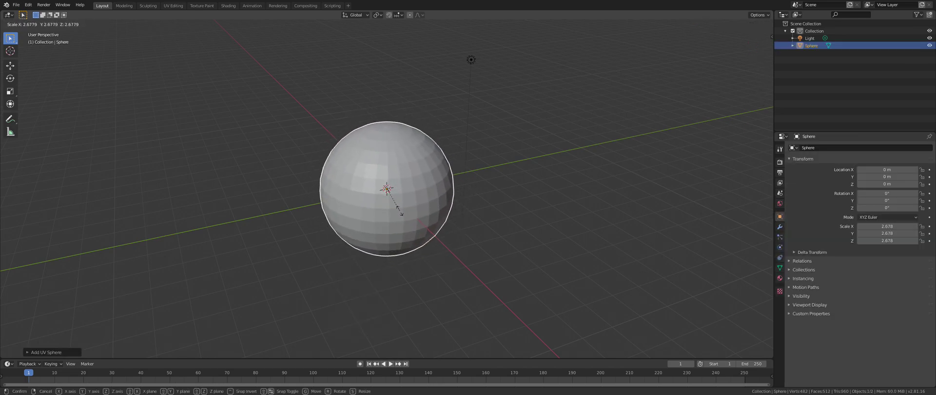
{"action": "left_click", "coordinate": [401, 213]}
{"action": "left_click", "coordinate": [98, 24]}
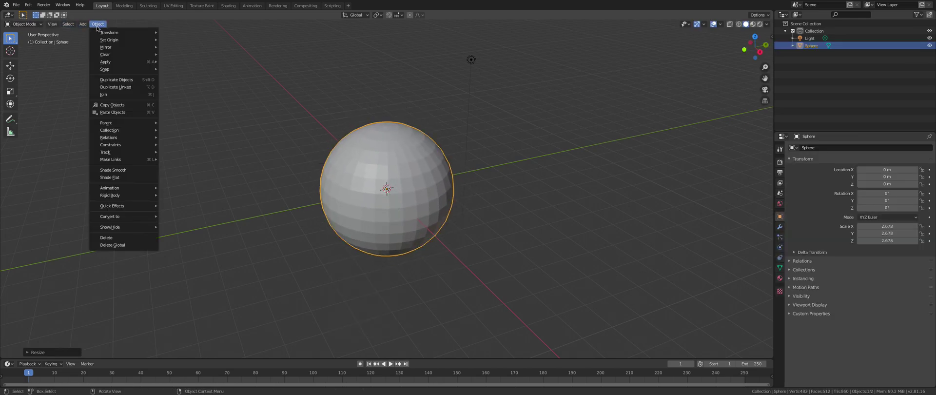
{"action": "left_click", "coordinate": [111, 170]}
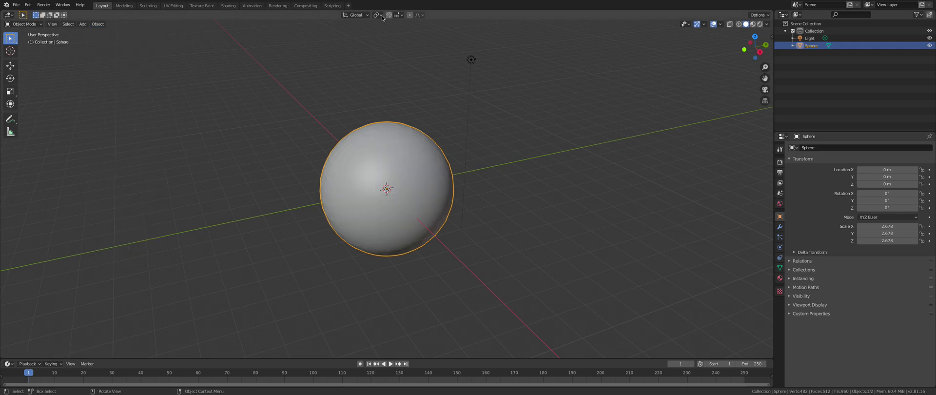
- Create a new material for the sphere in the Shading workspace
{"action": "left_click", "coordinate": [227, 6]}
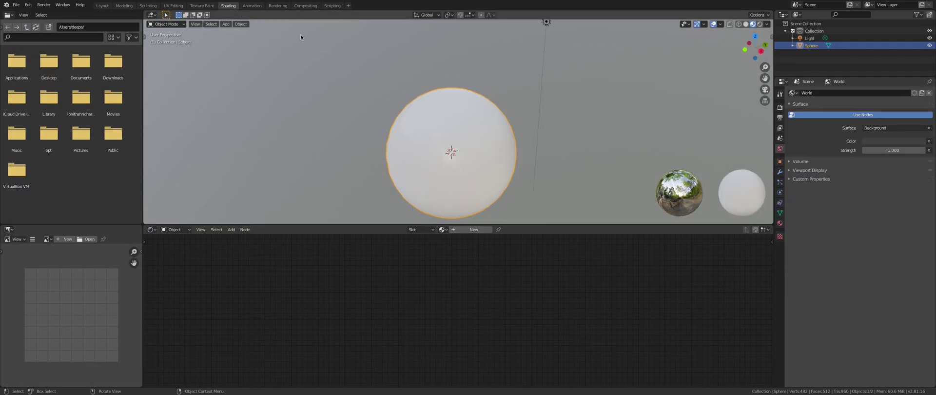
{"action": "middle_click_drag", "start_coordinate": [648, 221], "coordinate": [606, 201], "text": "shift"}
{"action": "left_click", "coordinate": [474, 229]}
- Add a Layer Weight node beside the Principled BSDF and set its Blend to 0.4
{"action": "middle_click_drag", "start_coordinate": [555, 317], "coordinate": [655, 304]}
{"action": "key", "text": "shift+a"}
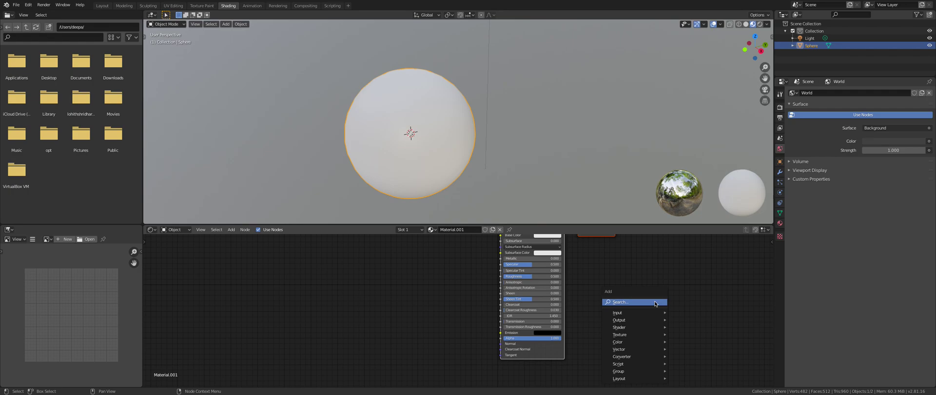
{"action": "left_click", "coordinate": [654, 303]}
{"action": "type", "text": "layer"}
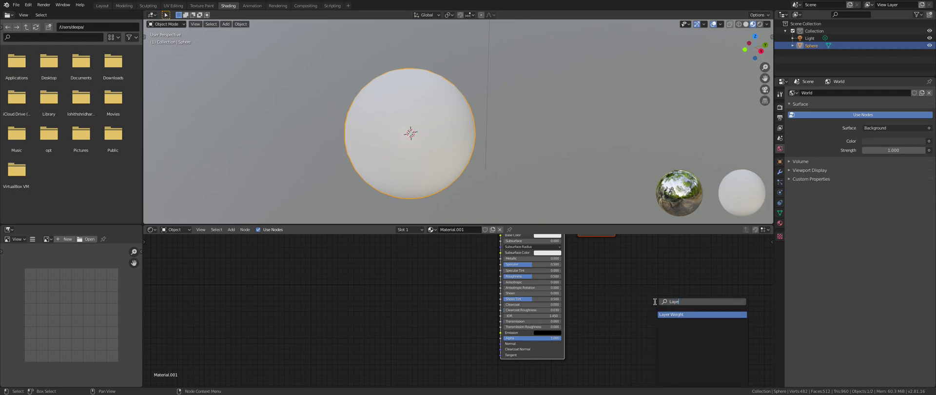
{"action": "key", "text": "Return"}
{"action": "left_click", "coordinate": [361, 247]}
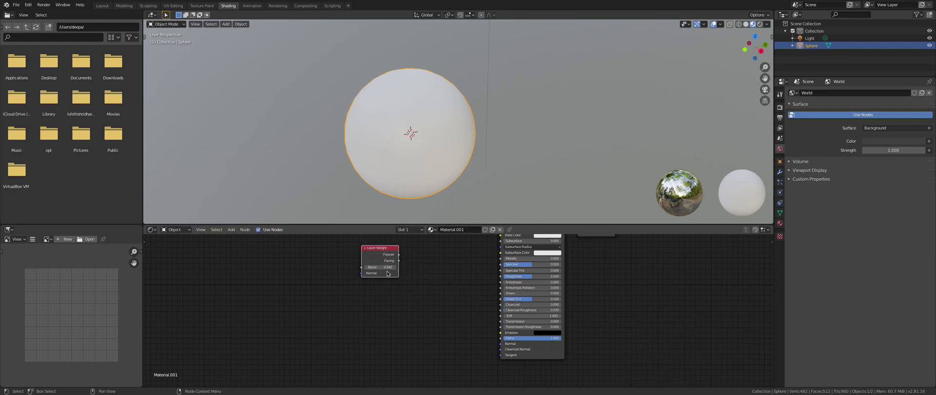
{"action": "left_click", "coordinate": [391, 267]}
{"action": "type", "text": ".4"}
{"action": "key", "text": "Return"}
- Add a ColorRamp node and connect the Layer Weight's Fresnel output to its Fac input
{"action": "middle_click_drag", "start_coordinate": [446, 282], "coordinate": [373, 340]}
{"action": "key", "text": "shift+a"}
{"action": "left_click", "coordinate": [374, 337]}
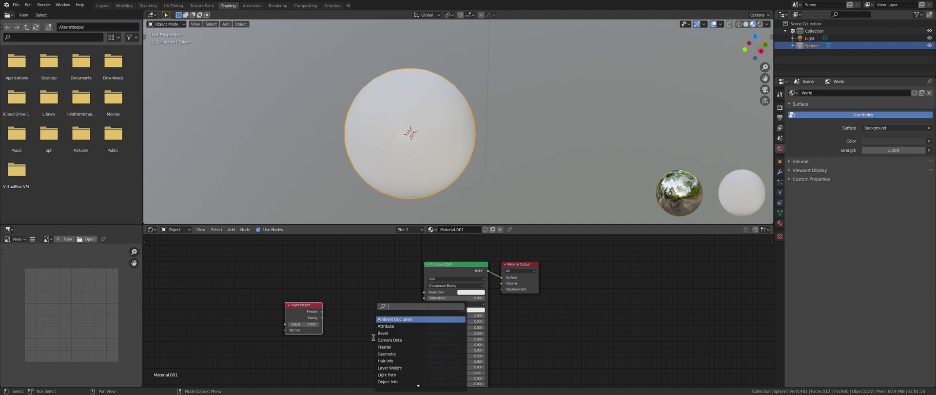
{"action": "type", "text": "Color"}
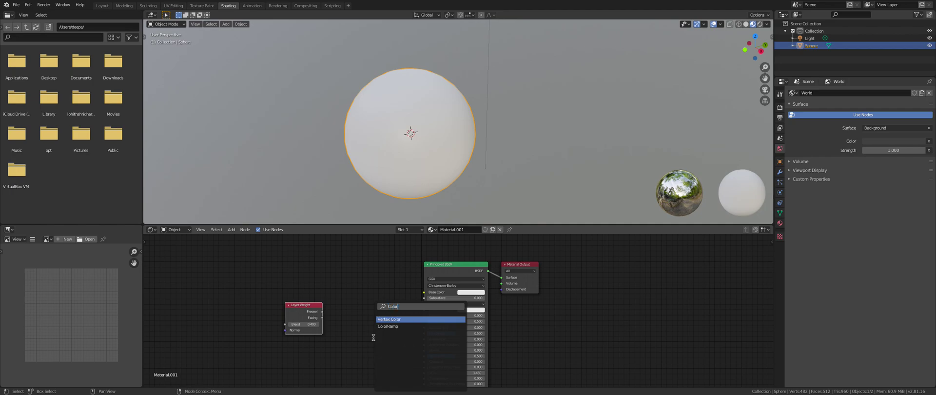
{"action": "key", "text": "Down"}
{"action": "key", "text": "Return"}
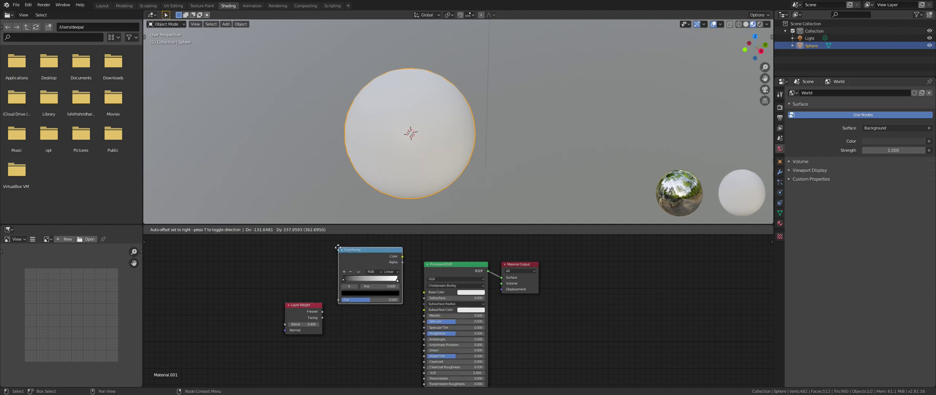
{"action": "left_click", "coordinate": [336, 251]}
{"action": "left_click_drag", "start_coordinate": [323, 312], "coordinate": [338, 299]}
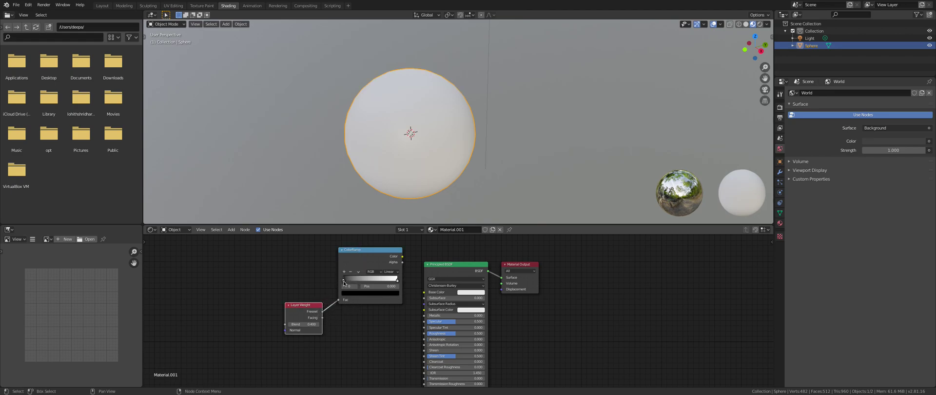
- Set the ColorRamp's first stop to orange and its last stop to red
{"action": "left_click", "coordinate": [355, 293]}
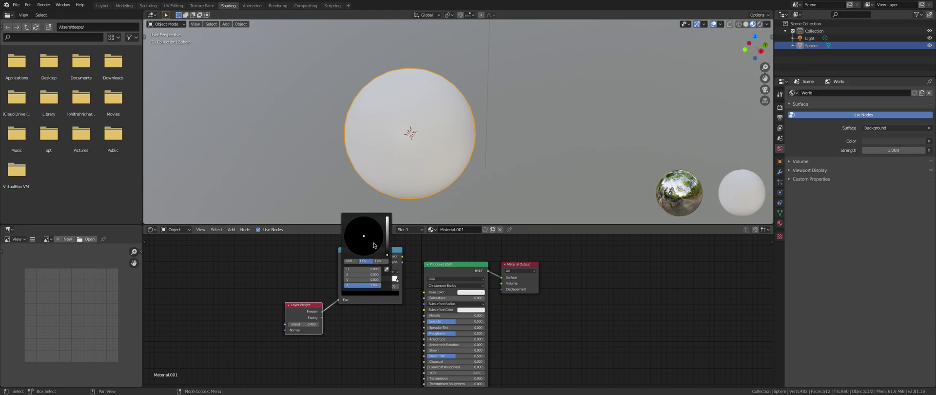
{"action": "left_click_drag", "start_coordinate": [347, 279], "coordinate": [373, 280]}
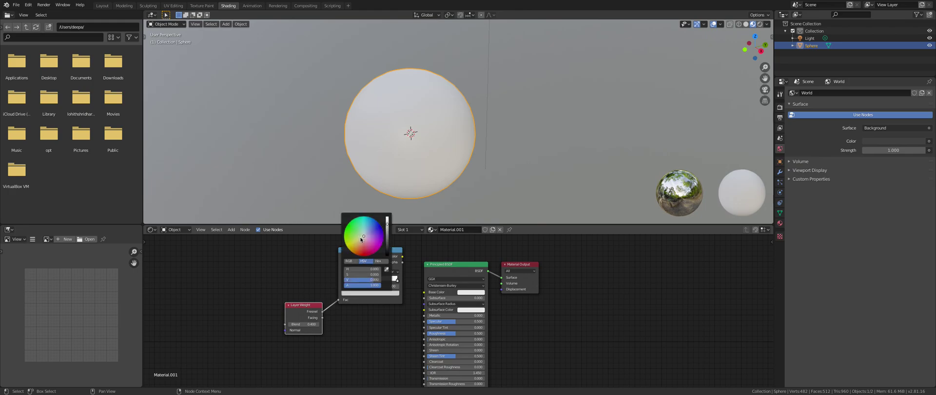
{"action": "mouse_move", "coordinate": [361, 239]}
{"action": "left_mouse_down"}
{"action": "mouse_move", "coordinate": [361, 255]}
{"action": "mouse_move", "coordinate": [353, 253]}
{"action": "left_mouse_up"}
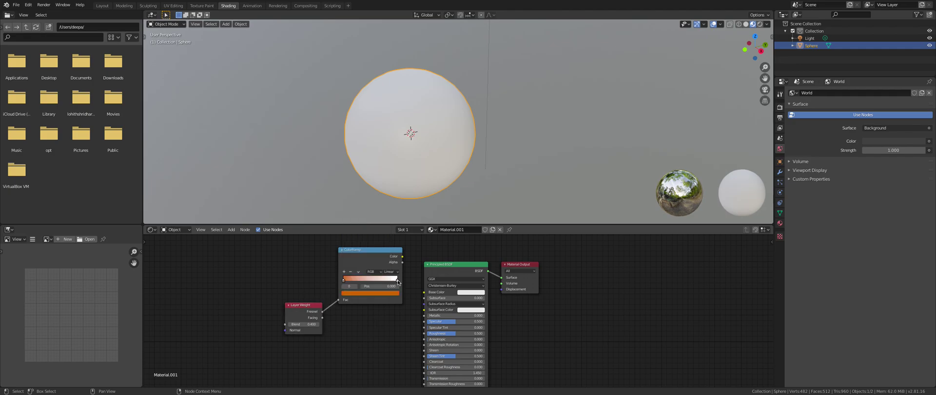
{"action": "left_click", "coordinate": [398, 280]}
{"action": "left_click", "coordinate": [392, 293]}
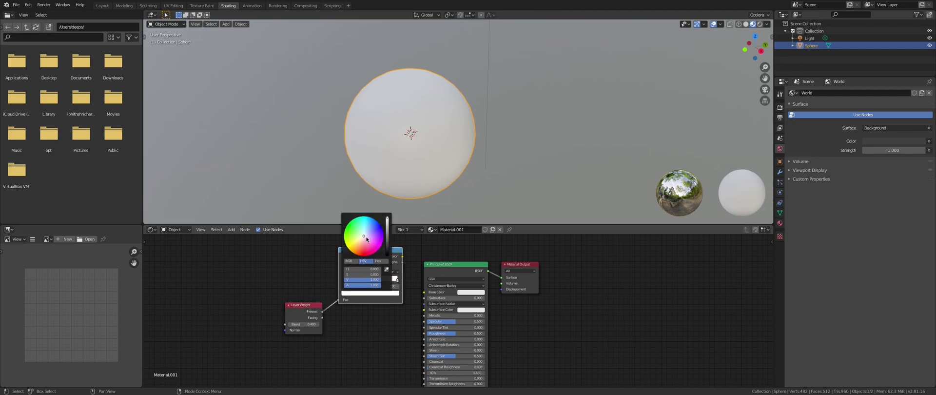
{"action": "left_click_drag", "start_coordinate": [367, 239], "coordinate": [365, 254]}
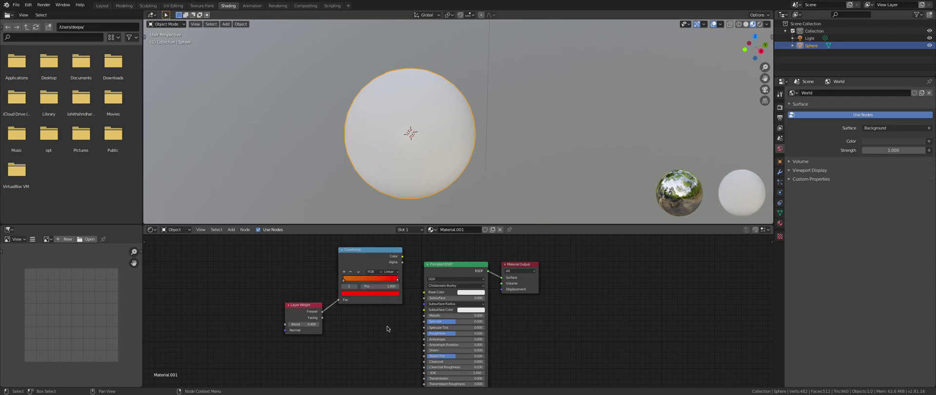
- Connect the ColorRamp's Color to the Principled BSDF's Base Color and preview the ramp on the sphere through a Viewer node
{"action": "left_click_drag", "start_coordinate": [402, 257], "coordinate": [425, 292]}
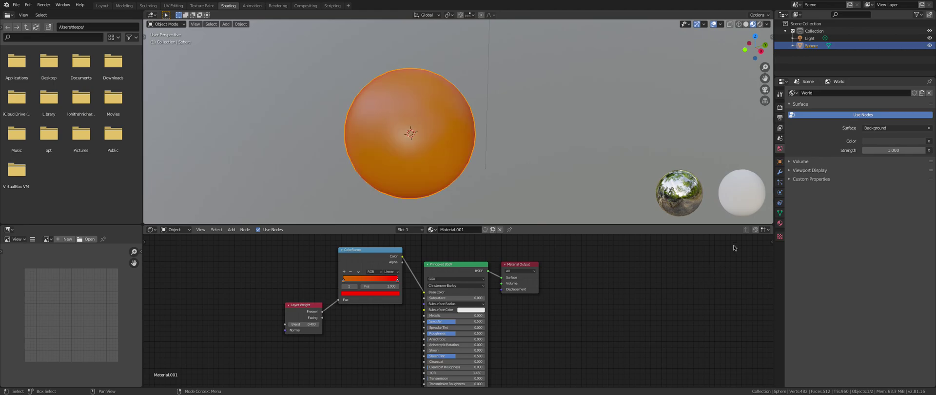
{"action": "mouse_move", "coordinate": [748, 51]}
{"action": "left_mouse_down"}
{"action": "mouse_move", "coordinate": [673, 61]}
{"action": "mouse_move", "coordinate": [731, 52]}
{"action": "left_mouse_up"}
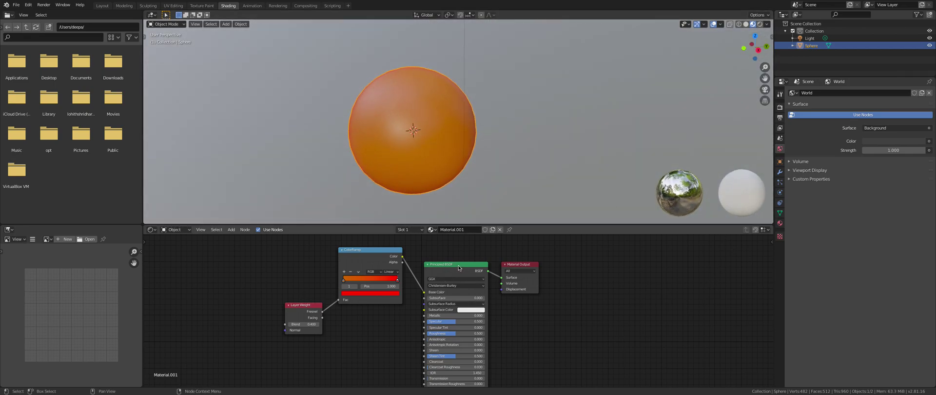
{"action": "left_click", "coordinate": [373, 268]}
{"action": "left_click", "coordinate": [373, 268], "text": "ctrl+shift"}
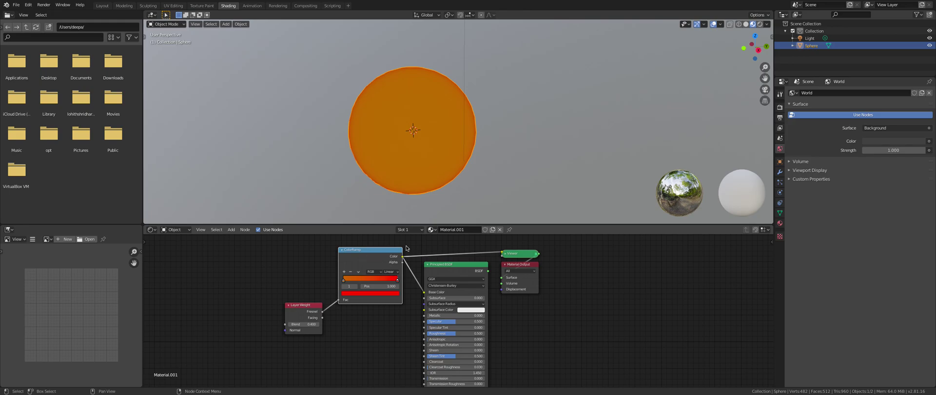
{"action": "left_click_drag", "start_coordinate": [754, 47], "coordinate": [862, 49]}
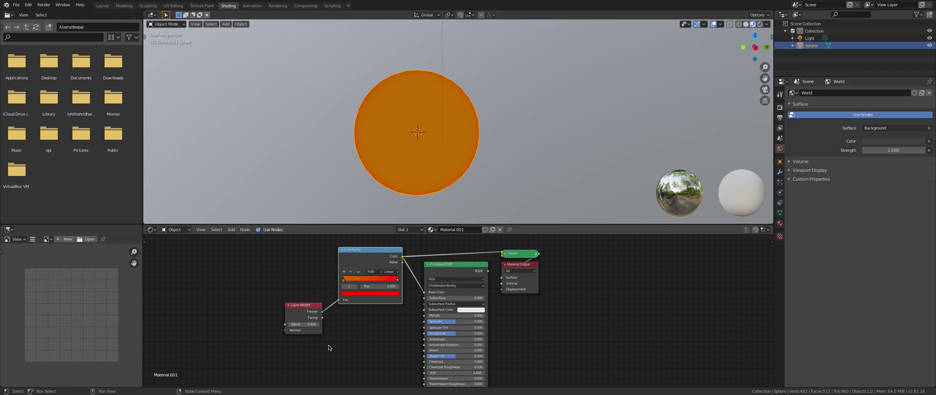
- Add a Noise Texture node below the Layer Weight node
{"action": "middle_click_drag", "start_coordinate": [389, 350], "coordinate": [379, 285]}
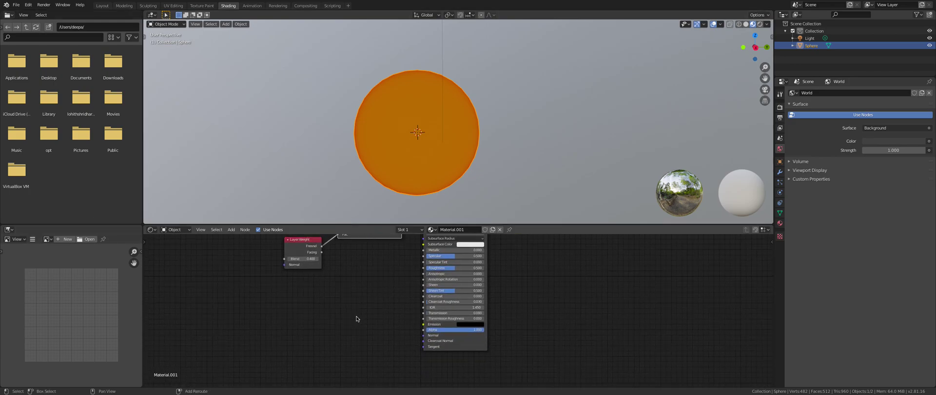
{"action": "key", "text": "shift+a"}
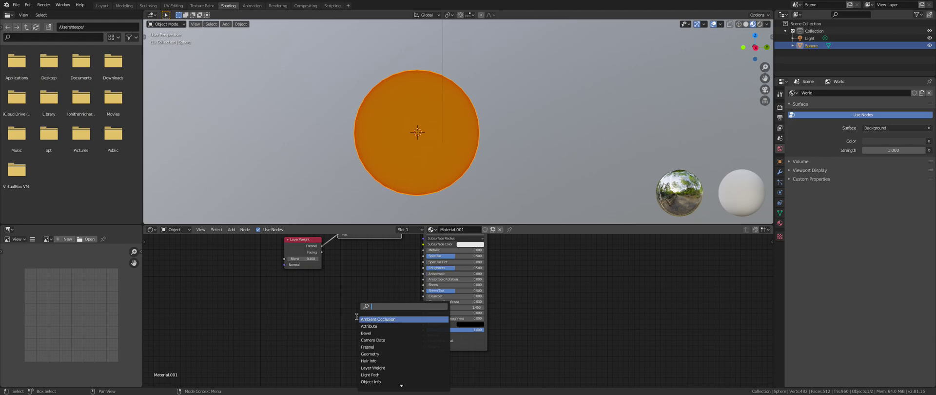
{"action": "type", "text": "noise"}
{"action": "key", "text": "Return"}
{"action": "left_click", "coordinate": [309, 309]}
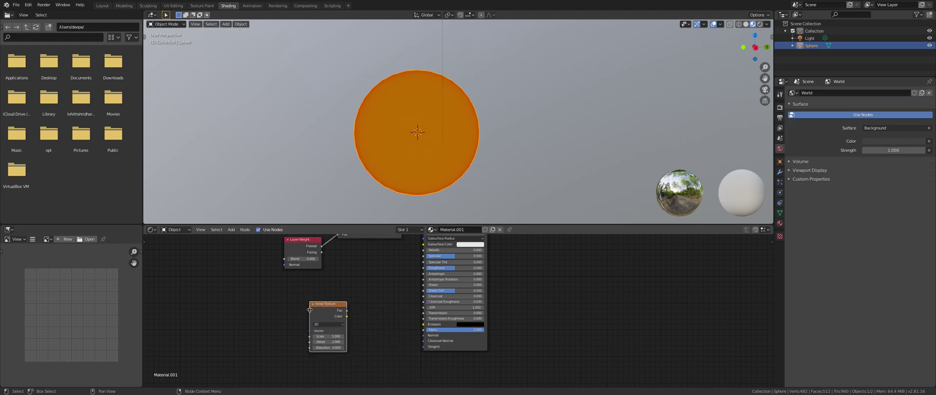
- Set the Noise Texture's Scale to 38.1 and raise its Detail
{"action": "left_click", "coordinate": [340, 335]}
{"action": "type", "text": "38.1"}
{"action": "key", "text": "Return"}
{"action": "left_click", "coordinate": [336, 341]}
{"action": "type", "text": "5.0"}
{"action": "key", "text": "Return"}
- Add a Bump node beside the Noise Texture and connect the noise's Fac output to the Bump's Height input
{"action": "key", "text": "shift+a"}
{"action": "left_click", "coordinate": [359, 313]}
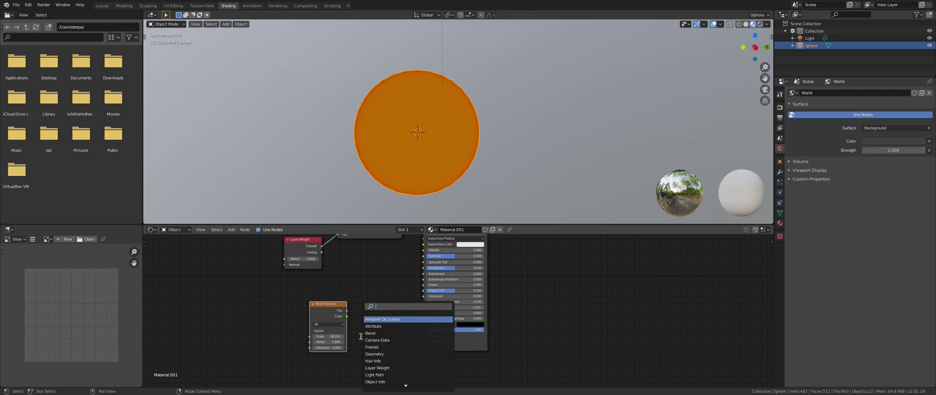
{"action": "type", "text": "bump"}
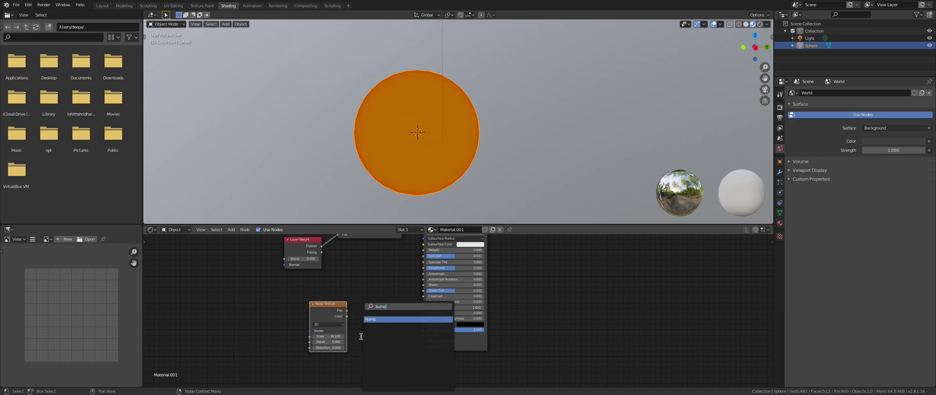
{"action": "key", "text": "Return"}
{"action": "left_click", "coordinate": [360, 313]}
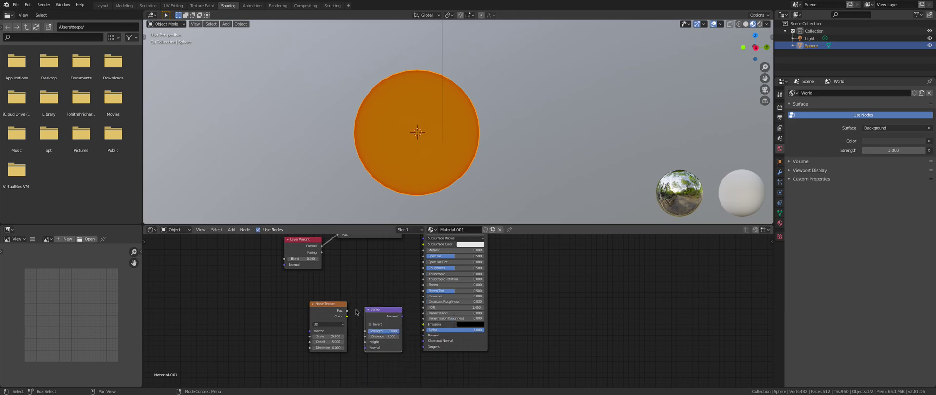
{"action": "left_click_drag", "start_coordinate": [347, 316], "coordinate": [364, 341]}
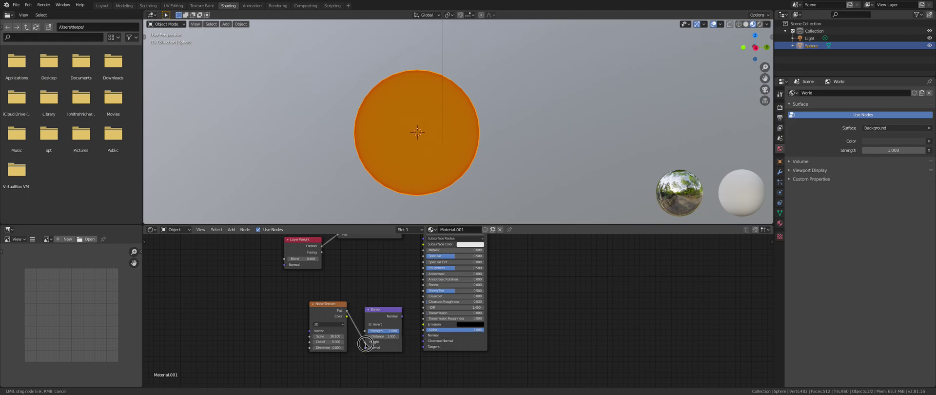
- Connect the Bump's Normal output to the Principled BSDF's Normal input and set the Bump Strength to 0.517
{"action": "left_click_drag", "start_coordinate": [403, 317], "coordinate": [423, 335]}
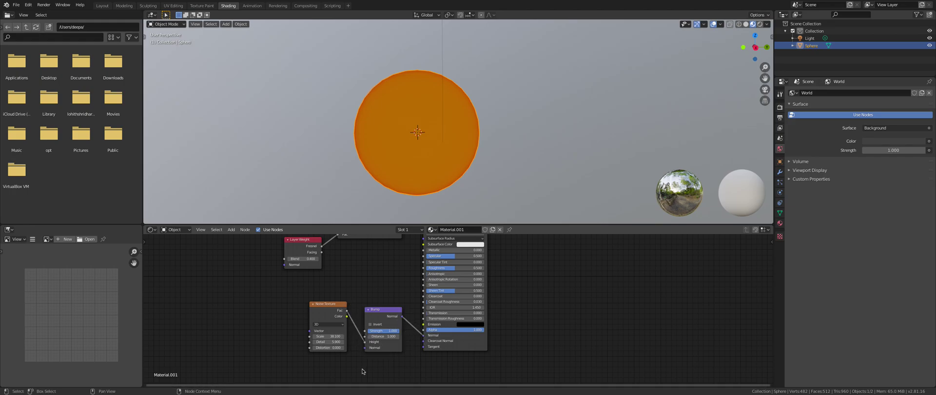
{"action": "left_click", "coordinate": [385, 331]}
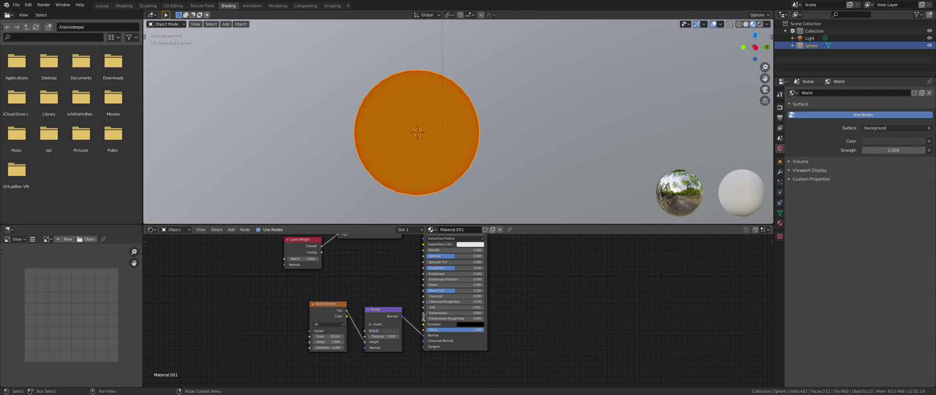
{"action": "key", "text": "Return"}
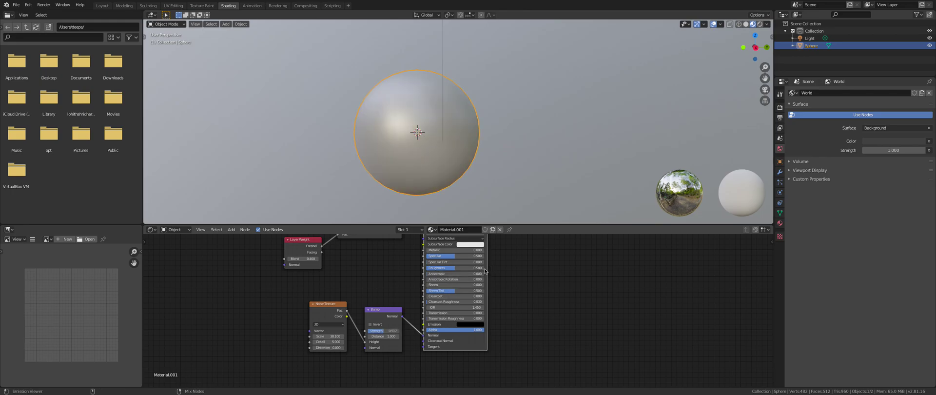
- Disconnect the ColorRamp from the Principled BSDF's Base Color and set the Base Color to red
{"action": "middle_click_drag", "start_coordinate": [589, 256], "coordinate": [483, 324]}
{"action": "mouse_move", "coordinate": [749, 52]}
{"action": "left_mouse_down"}
{"action": "mouse_move", "coordinate": [692, 52]}
{"action": "mouse_move", "coordinate": [755, 47]}
{"action": "left_mouse_up"}
{"action": "left_click", "coordinate": [755, 47]}
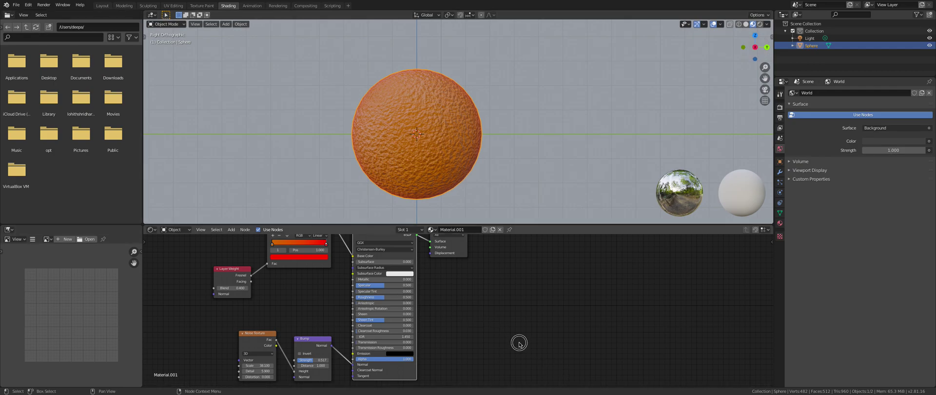
{"action": "middle_click_drag", "start_coordinate": [500, 318], "coordinate": [495, 334]}
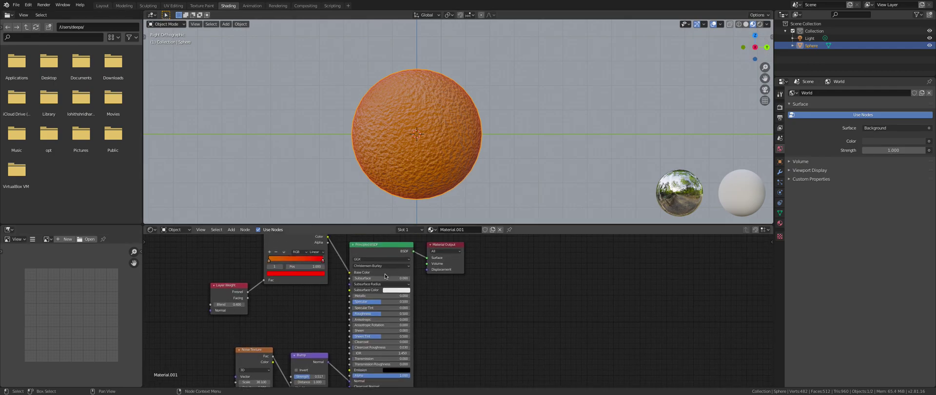
{"action": "middle_click_drag", "start_coordinate": [330, 279], "coordinate": [360, 295]}
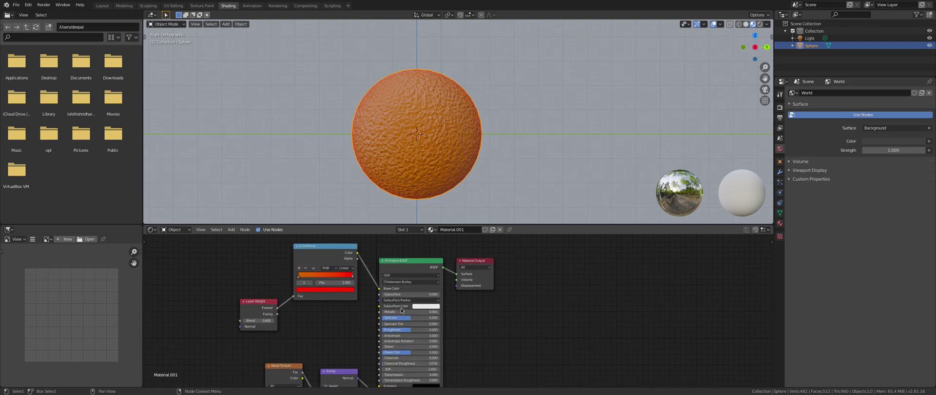
{"action": "left_click_drag", "start_coordinate": [378, 289], "coordinate": [372, 289]}
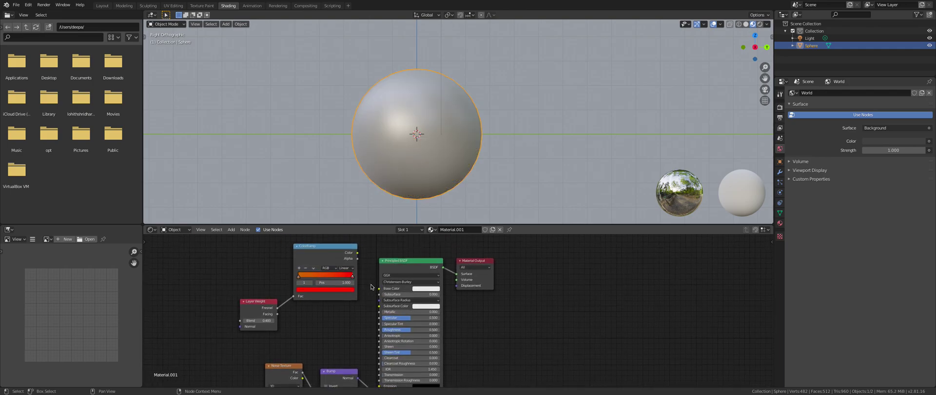
{"action": "left_click", "coordinate": [435, 289]}
{"action": "left_click_drag", "start_coordinate": [442, 230], "coordinate": [455, 231]}
- Set the Principled BSDF's Clearcoat and Clearcoat Roughness to 1.000 and its Roughness to 0.000
{"action": "middle_click_drag", "start_coordinate": [517, 332], "coordinate": [495, 298]}
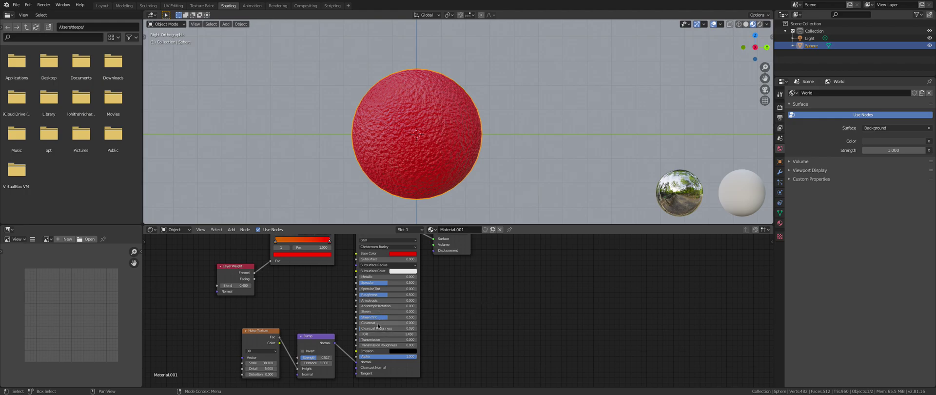
{"action": "left_click_drag", "start_coordinate": [378, 325], "coordinate": [427, 328]}
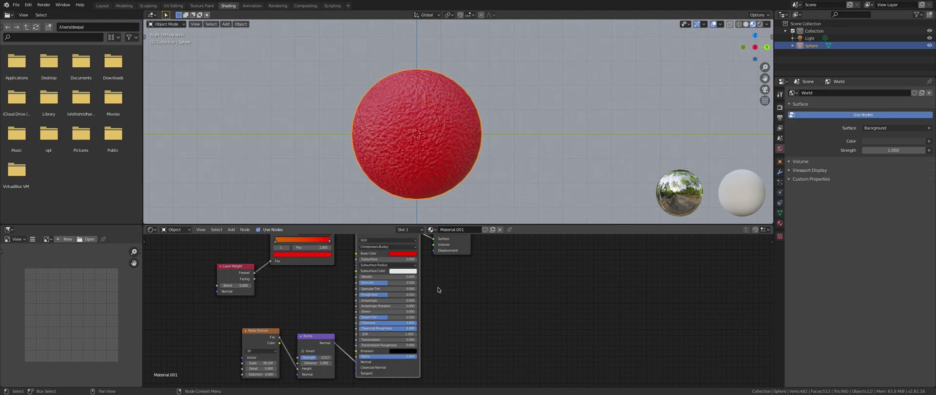
{"action": "middle_click_drag", "start_coordinate": [438, 290], "coordinate": [416, 310]}
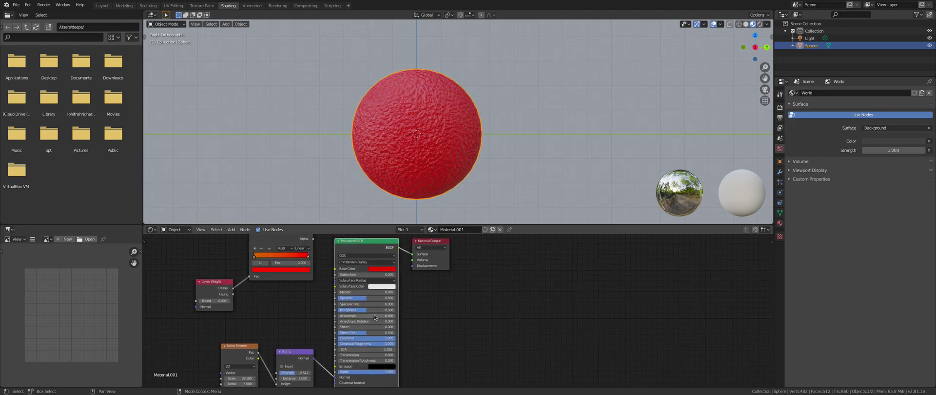
{"action": "left_click_drag", "start_coordinate": [375, 310], "coordinate": [344, 310]}
- Make room before the Material Output for a Transparent BSDF node and connect the ColorRamp's Color to its Color input
{"action": "middle_click_drag", "start_coordinate": [491, 299], "coordinate": [446, 302]}
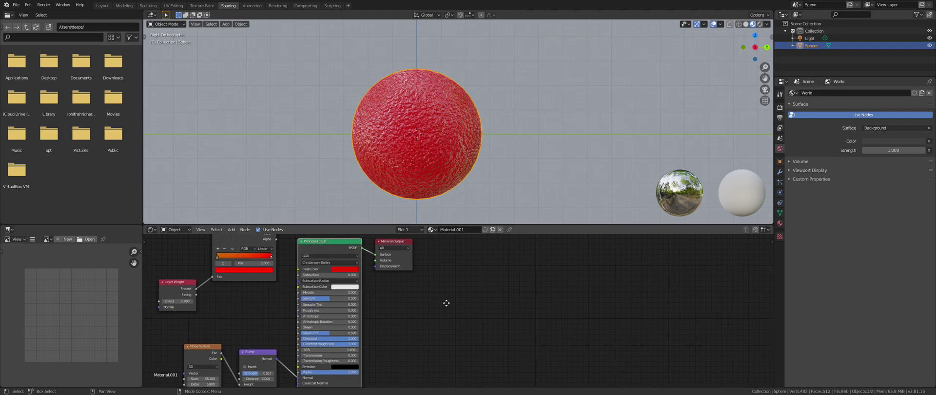
{"action": "left_click_drag", "start_coordinate": [405, 243], "coordinate": [577, 249]}
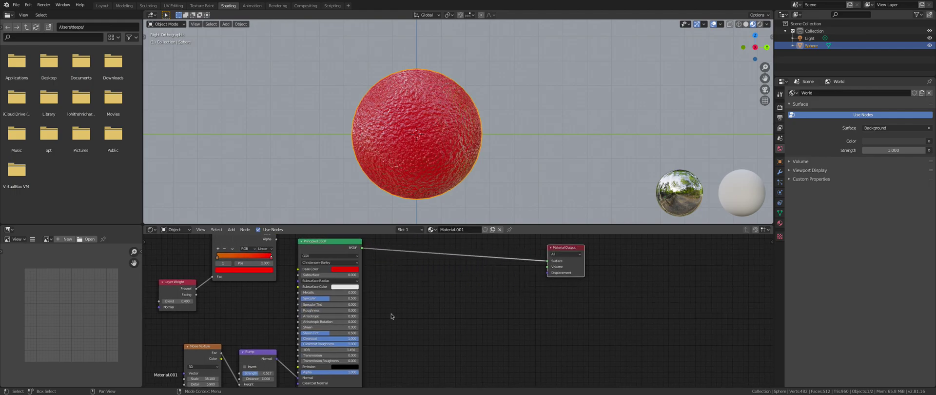
{"action": "key", "text": "shift+a"}
{"action": "type", "text": "trans"}
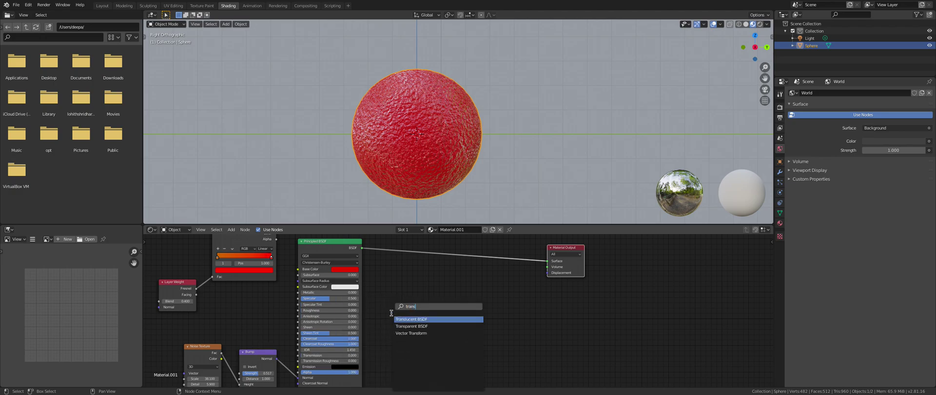
{"action": "type", "text": "par"}
{"action": "key", "text": "Return"}
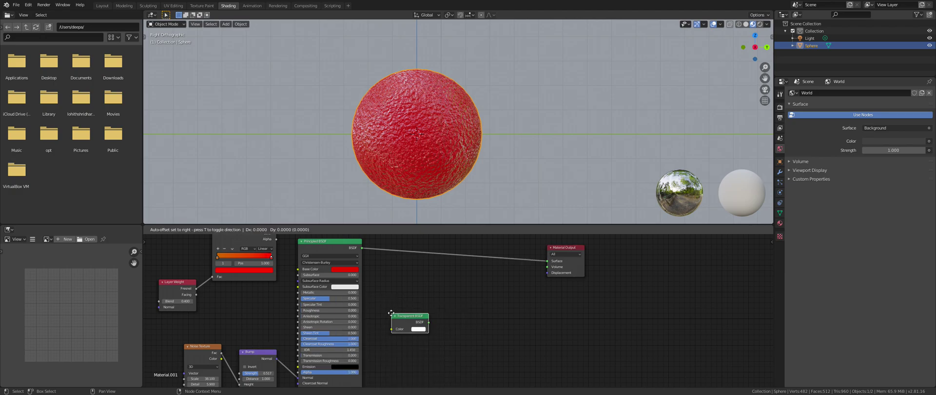
{"action": "left_click", "coordinate": [385, 299]}
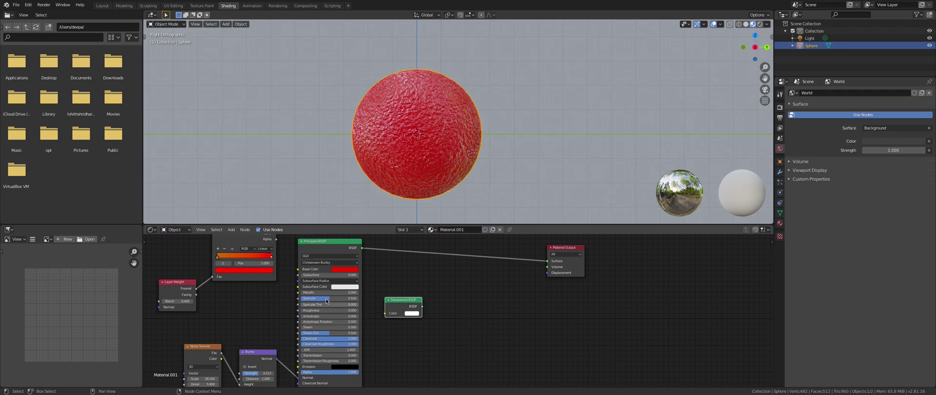
{"action": "middle_click_drag", "start_coordinate": [293, 265], "coordinate": [280, 283]}
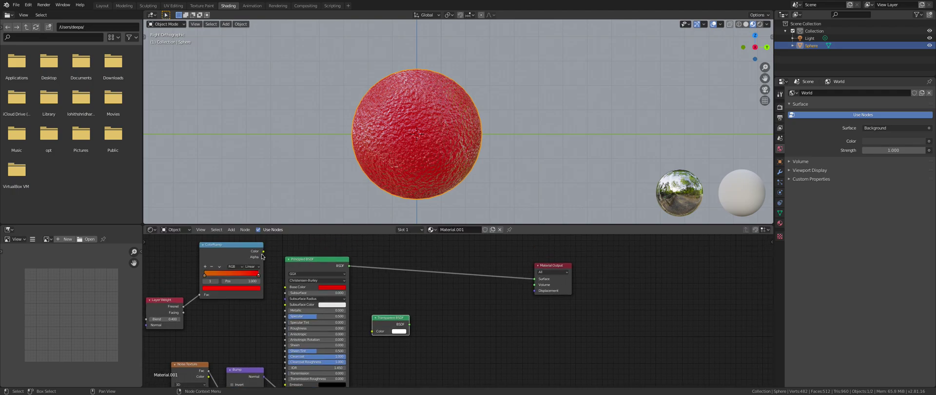
{"action": "left_click_drag", "start_coordinate": [264, 251], "coordinate": [373, 332]}
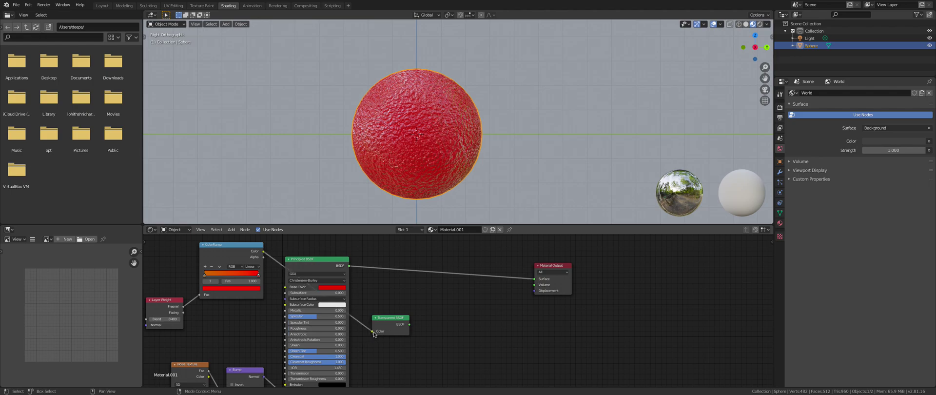
- Add a Glass BSDF node below the Transparent BSDF and connect the ColorRamp's Color to its Color input
{"action": "key", "text": "shift+a"}
{"action": "left_click", "coordinate": [429, 329]}
{"action": "type", "text": "glass"}
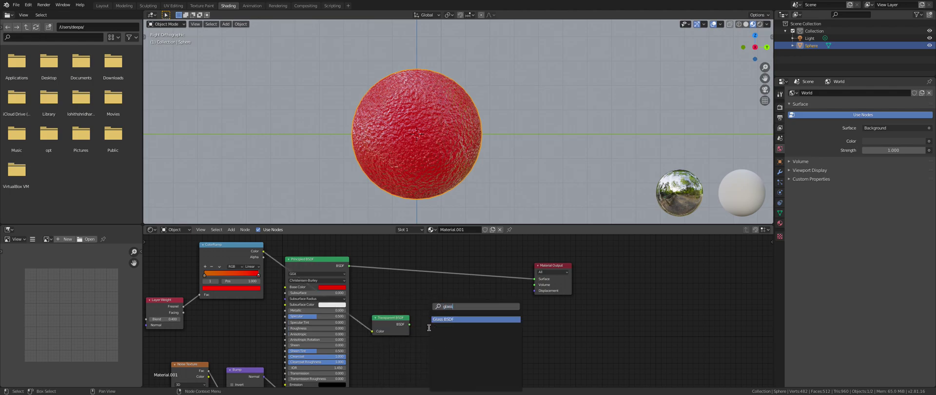
{"action": "key", "text": "Return"}
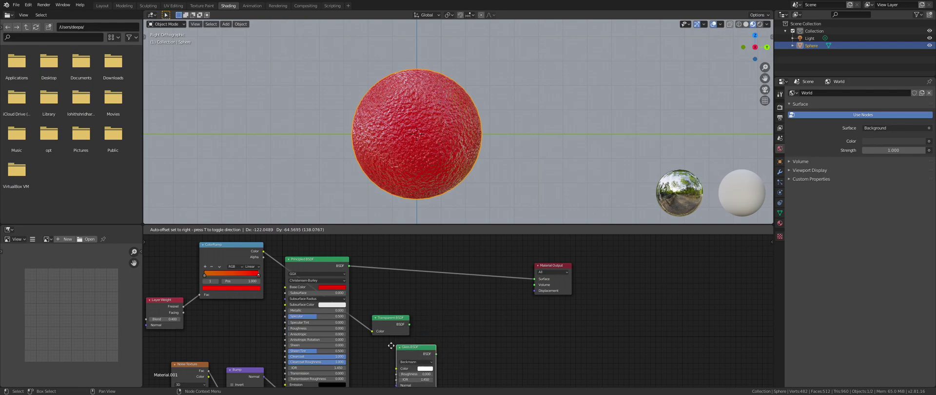
{"action": "left_click", "coordinate": [369, 343]}
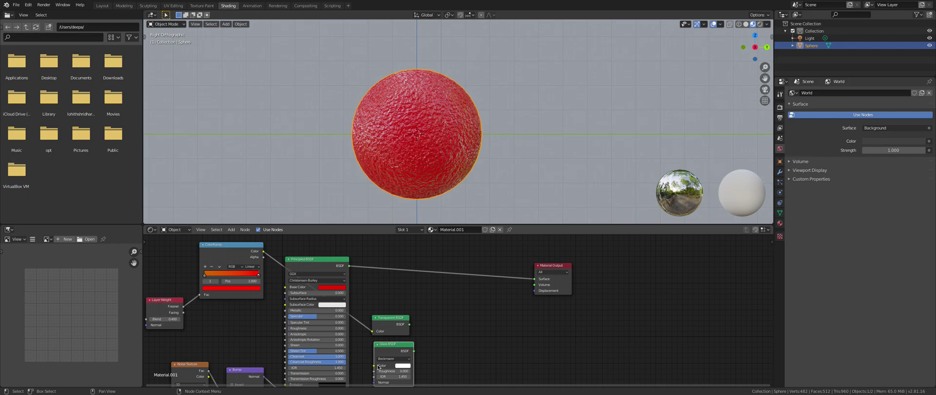
{"action": "left_click_drag", "start_coordinate": [374, 368], "coordinate": [263, 253]}
- Add a Mix Shader combining the Transparent BSDF with the Glass BSDF and set its Fac to 0.578
{"action": "key", "text": "shift+a"}
{"action": "type", "text": "s"}
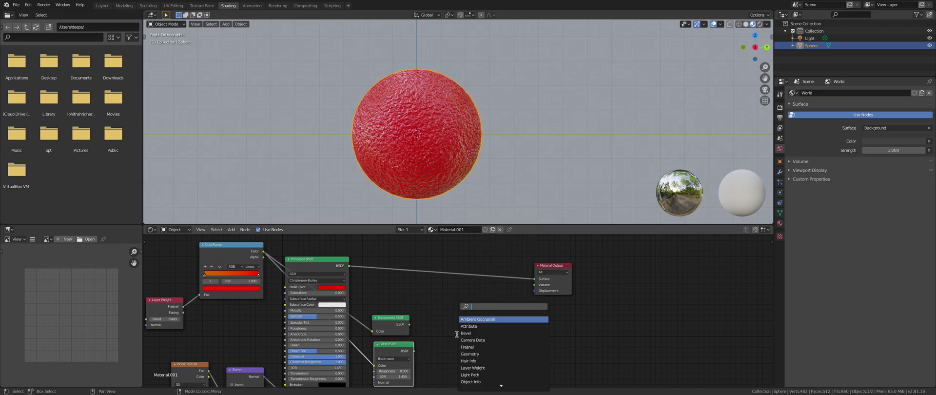
{"action": "type", "text": "mix"}
{"action": "key", "text": "Return"}
{"action": "left_click", "coordinate": [429, 305]}
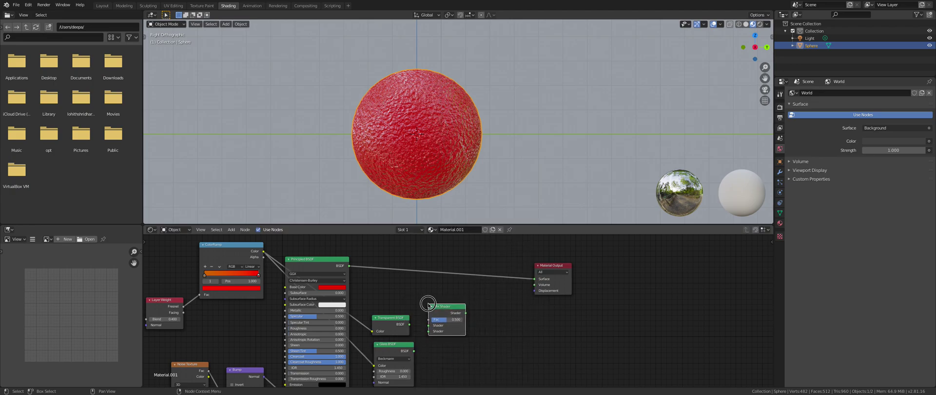
{"action": "left_click_drag", "start_coordinate": [410, 325], "coordinate": [428, 325]}
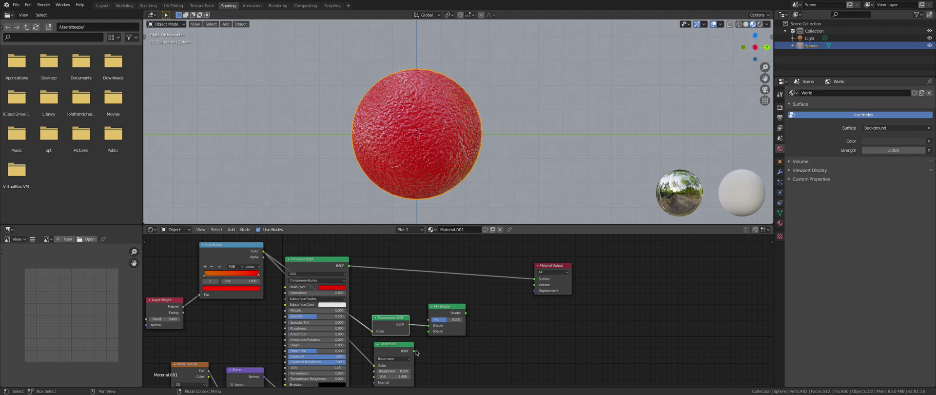
{"action": "left_click_drag", "start_coordinate": [414, 350], "coordinate": [428, 331]}
{"action": "left_click", "coordinate": [450, 321]}
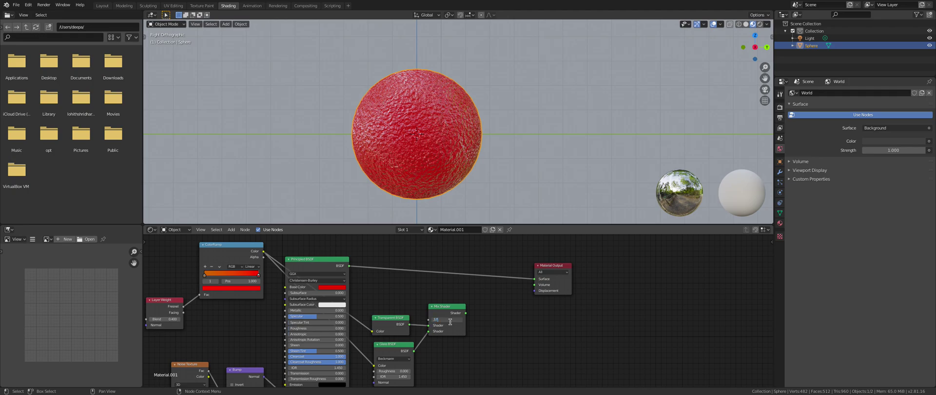
{"action": "type", "text": ".578"}
{"action": "key", "text": "Return"}
- Insert a second Mix Shader between the Principled BSDF and the Material Output, and connect the first Mix Shader to its second Shader input
{"action": "key", "text": "shift+a"}
{"action": "left_click", "coordinate": [482, 328]}
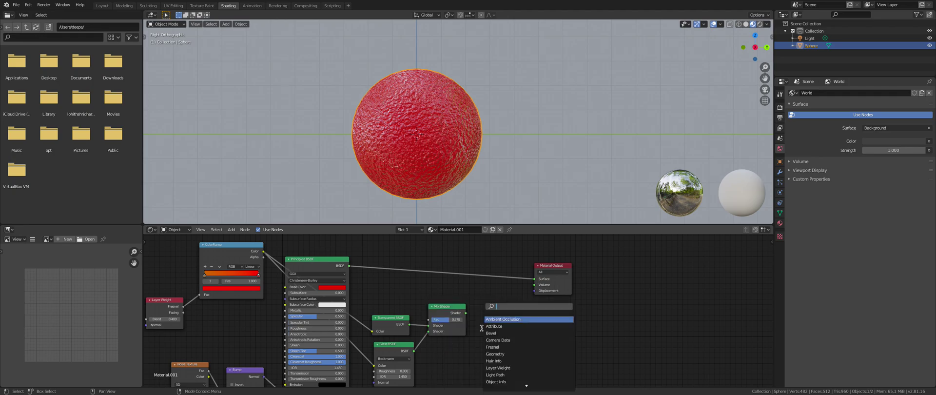
{"action": "type", "text": "mix"}
{"action": "key", "text": "Return"}
{"action": "left_click", "coordinate": [487, 265]}
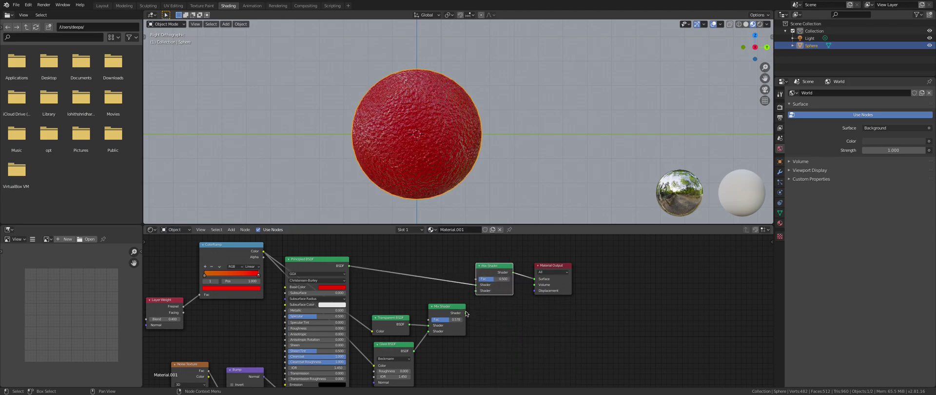
{"action": "left_click_drag", "start_coordinate": [467, 313], "coordinate": [477, 296]}
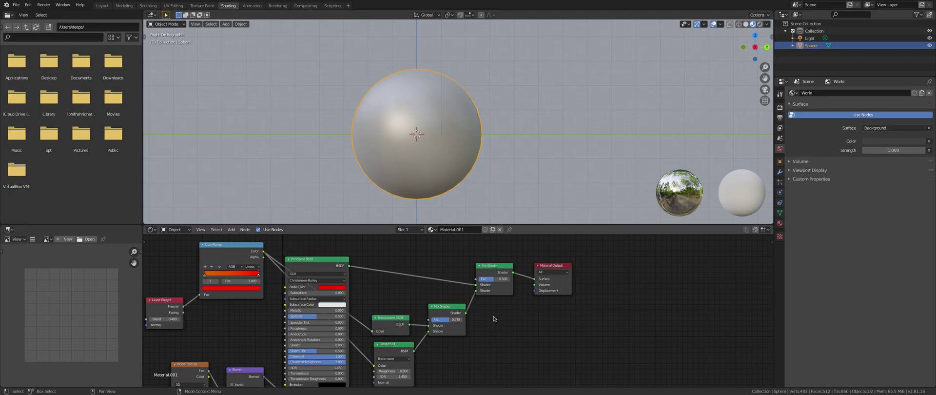
- Set the second Mix Shader's Fac to about 0.03
{"action": "left_click", "coordinate": [505, 276]}
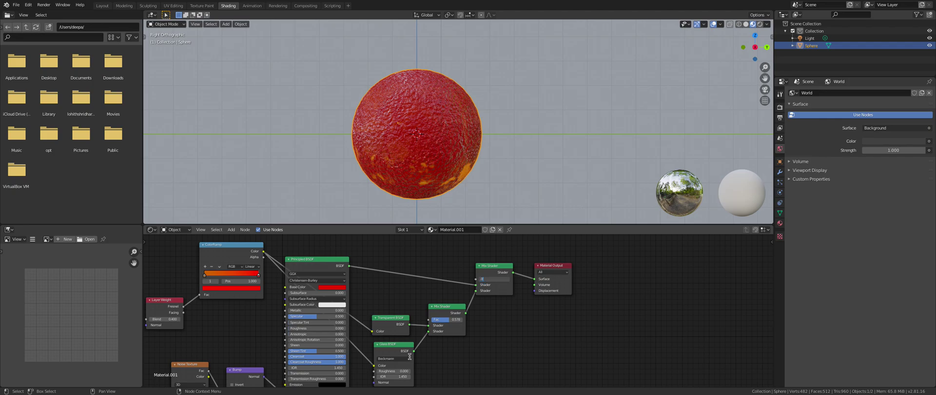
{"action": "key", "text": "Return"}
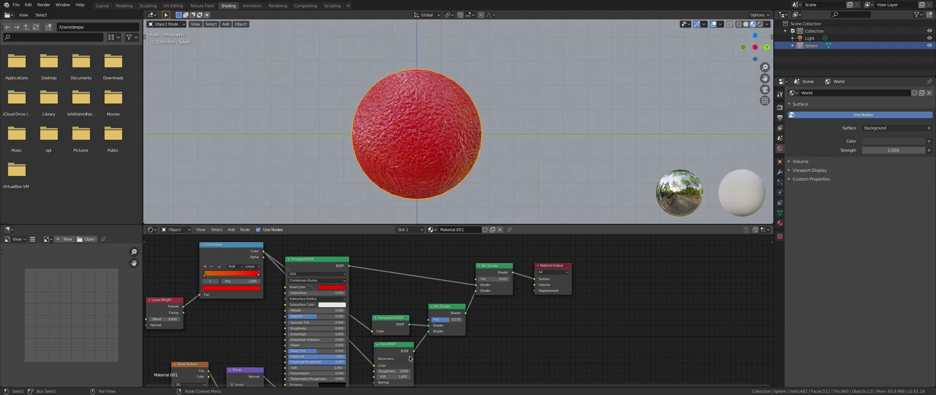
{"action": "mouse_move", "coordinate": [755, 47]}
{"action": "left_mouse_down"}
{"action": "mouse_move", "coordinate": [712, 68]}
{"action": "mouse_move", "coordinate": [657, 51]}
{"action": "mouse_move", "coordinate": [713, 54]}
{"action": "mouse_move", "coordinate": [740, 67]}
{"action": "mouse_move", "coordinate": [755, 47]}
{"action": "left_mouse_up"}
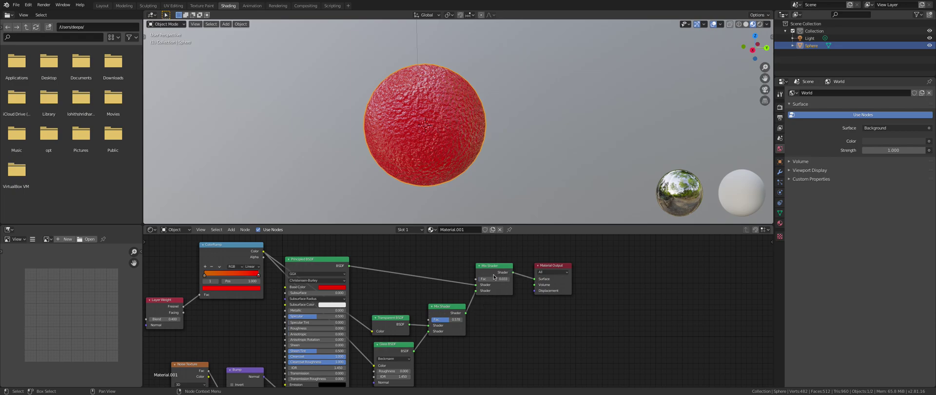
- Lower the Fac of the Mix Shader that blends the Transparent and Glass BSDFs to 0.528
{"action": "scroll", "coordinate": [494, 277], "scroll_direction": "down", "scroll_amount": 3}
{"action": "middle_click_drag", "start_coordinate": [553, 362], "coordinate": [578, 342]}
{"action": "scroll", "coordinate": [563, 325], "scroll_direction": "down", "scroll_amount": 1}
{"action": "scroll", "coordinate": [541, 328], "scroll_direction": "up", "scroll_amount": 4}
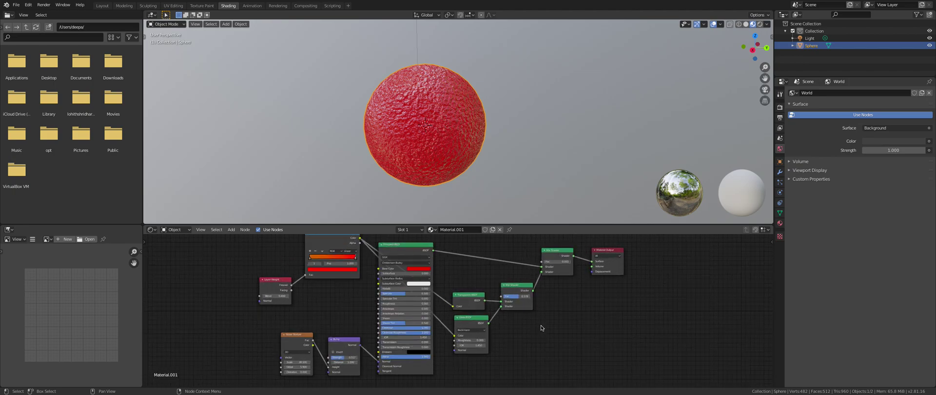
{"action": "middle_click_drag", "start_coordinate": [557, 314], "coordinate": [402, 329]}
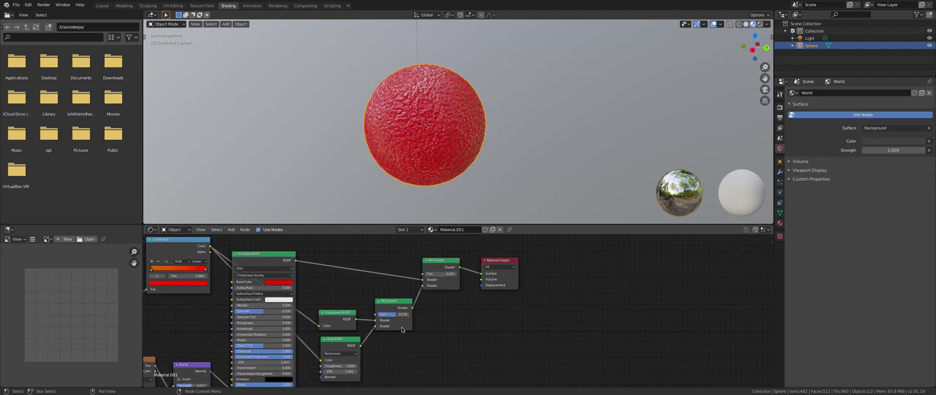
{"action": "left_click_drag", "start_coordinate": [395, 317], "coordinate": [409, 316]}
- Preview the sphere with the final Mix Shader's Fac at 1.000, and reduce that Fac to a low value again
{"action": "mouse_move", "coordinate": [453, 271]}
{"action": "left_mouse_down"}
{"action": "mouse_move", "coordinate": [484, 271]}
{"action": "mouse_move", "coordinate": [457, 274]}
{"action": "left_mouse_up"}
{"action": "left_click_drag", "start_coordinate": [758, 48], "coordinate": [730, 62]}
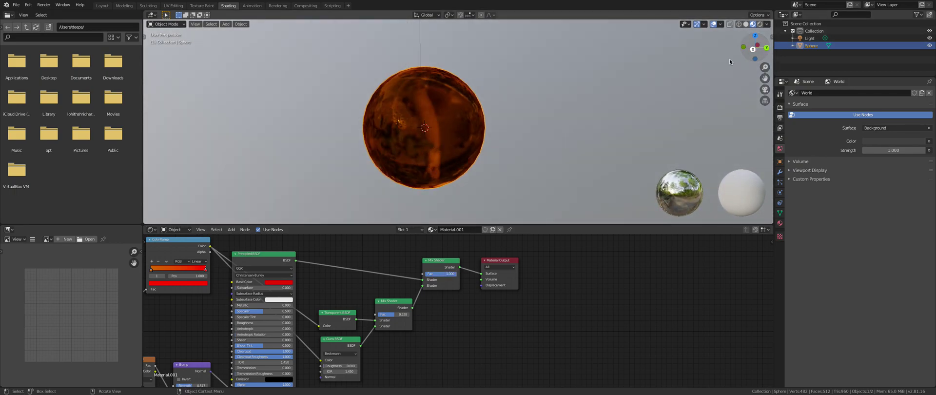
{"action": "left_click_drag", "start_coordinate": [458, 274], "coordinate": [436, 274]}
- Adjust the Noise Texture's Scale, raise its Detail to 7.1 and try a Distortion of 6.7 on the surface
{"action": "middle_click_drag", "start_coordinate": [560, 310], "coordinate": [767, 240]}
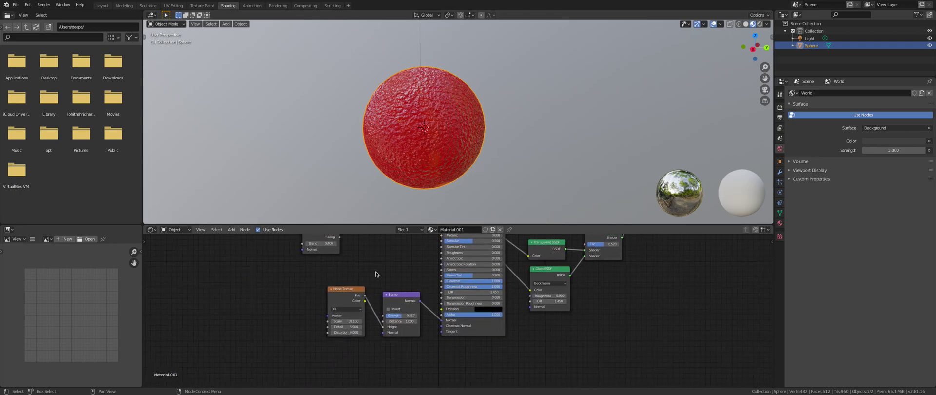
{"action": "middle_click_drag", "start_coordinate": [375, 274], "coordinate": [350, 294]}
{"action": "mouse_move", "coordinate": [320, 342]}
{"action": "left_mouse_down"}
{"action": "mouse_move", "coordinate": [336, 342]}
{"action": "mouse_move", "coordinate": [322, 342]}
{"action": "mouse_move", "coordinate": [336, 347]}
{"action": "mouse_move", "coordinate": [326, 354]}
{"action": "mouse_move", "coordinate": [385, 354]}
{"action": "mouse_move", "coordinate": [317, 354]}
{"action": "left_mouse_up"}
{"action": "scroll", "coordinate": [434, 82], "scroll_direction": "up", "scroll_amount": 10}
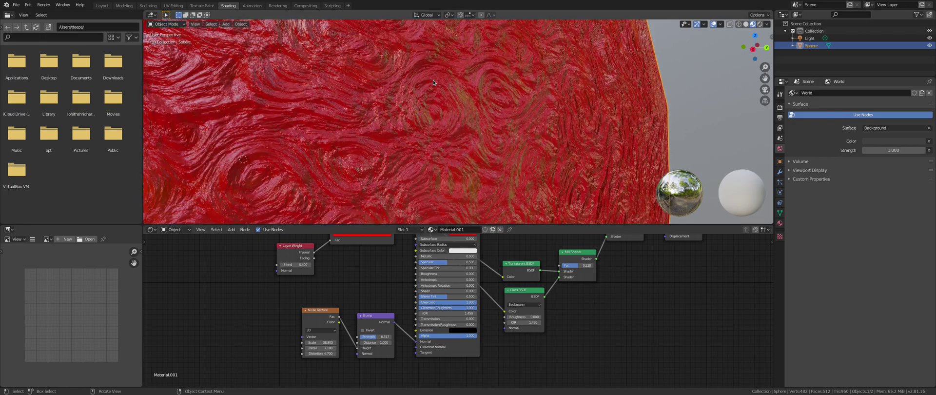
- Reset the Noise Texture's Distortion to 0 and inspect the whole sphere from another angle
{"action": "left_click_drag", "start_coordinate": [334, 353], "coordinate": [322, 353]}
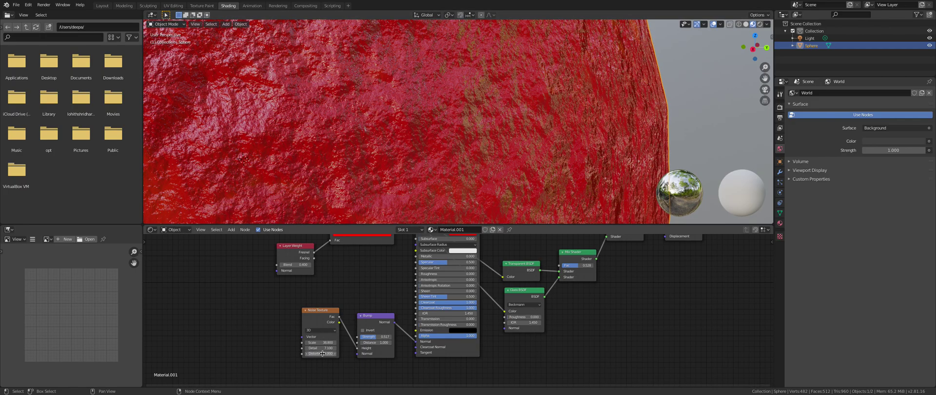
{"action": "scroll", "coordinate": [551, 60], "scroll_direction": "down", "scroll_amount": 12}
{"action": "scroll", "coordinate": [521, 63], "scroll_direction": "up", "scroll_amount": 3}
{"action": "middle_click_drag", "start_coordinate": [578, 94], "coordinate": [589, 94]}
{"action": "scroll", "coordinate": [557, 115], "scroll_direction": "down", "scroll_amount": 4}
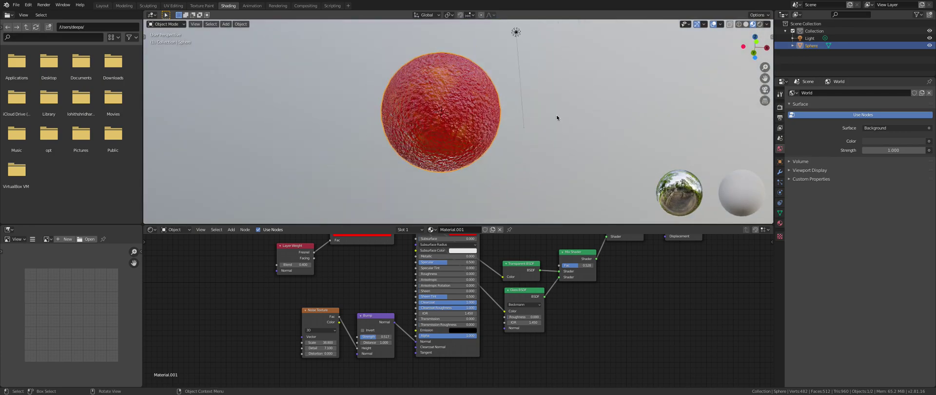